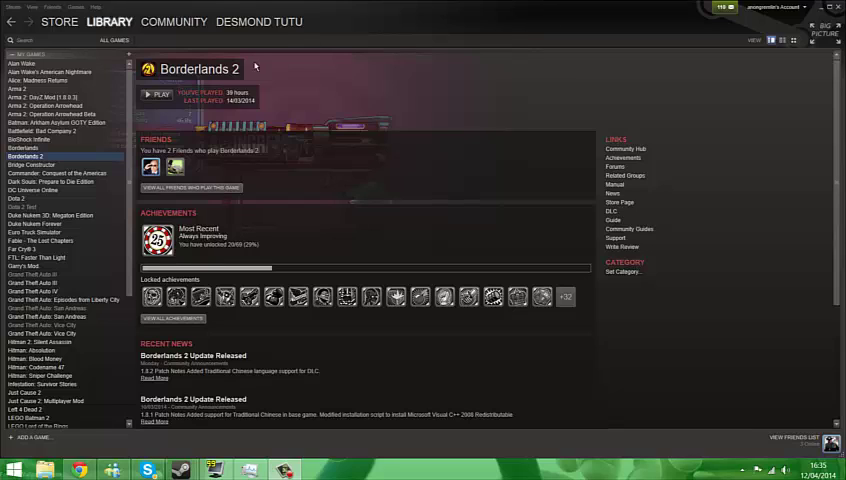
# - Launch Borderlands 2, dismiss the servers-busy error, and bring up the McAfee tray menu
pyautogui.click(157, 95)
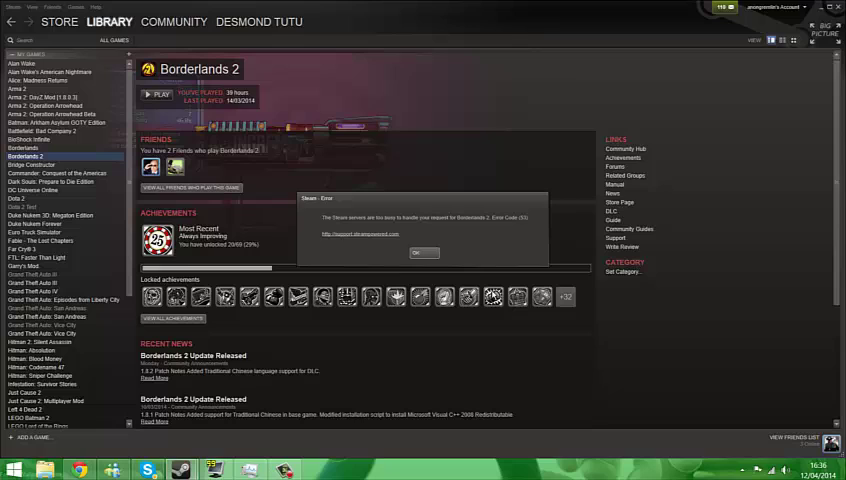
pyautogui.click(427, 256)
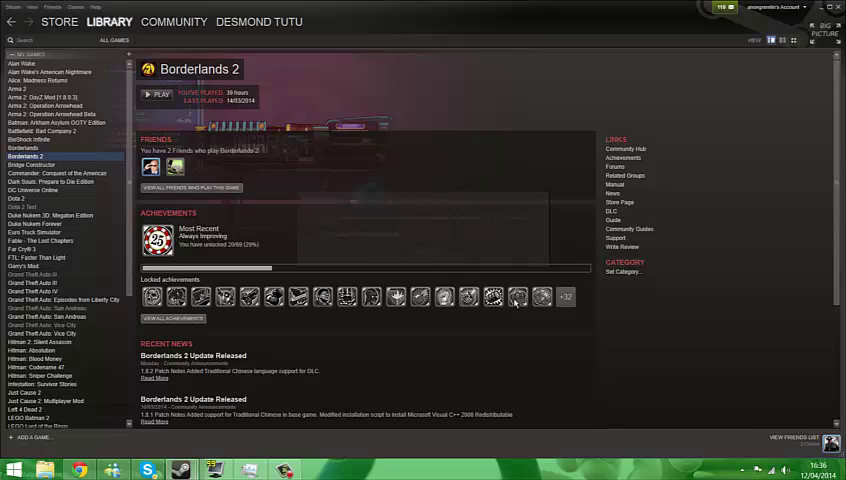
pyautogui.click(736, 463)
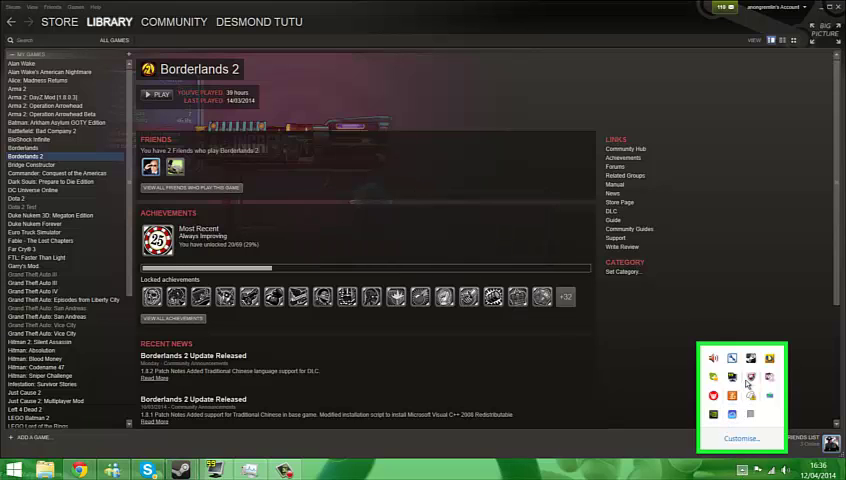
pyautogui.rightClick(749, 378)
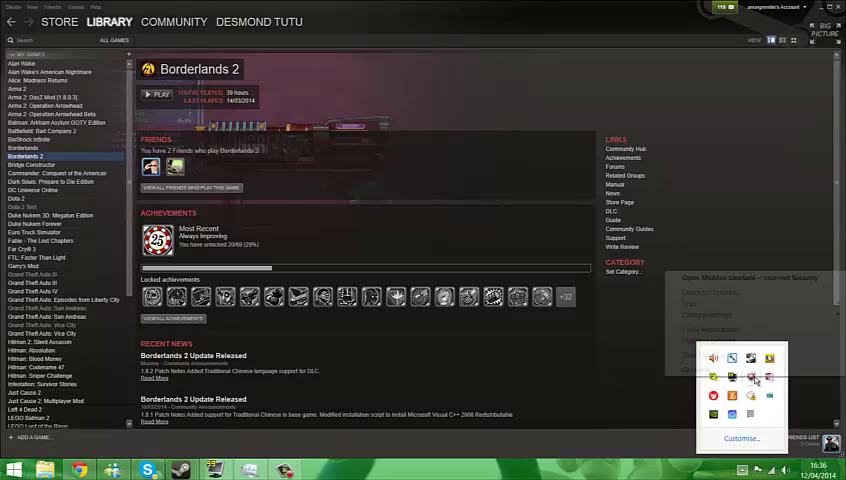
# - Turn off McAfee LiveSafe Real-Time Scanning under Virus and Spyware Protection, resuming in 15 minutes
pyautogui.click(718, 278)
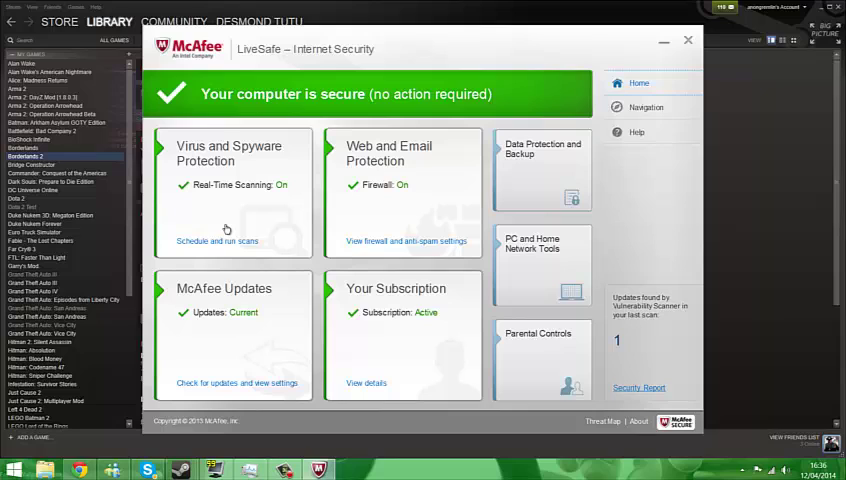
pyautogui.click(223, 166)
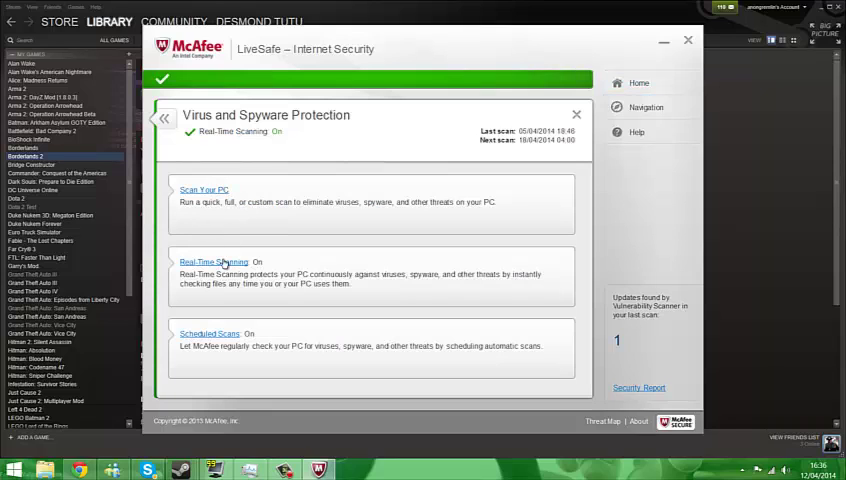
pyautogui.click(324, 269)
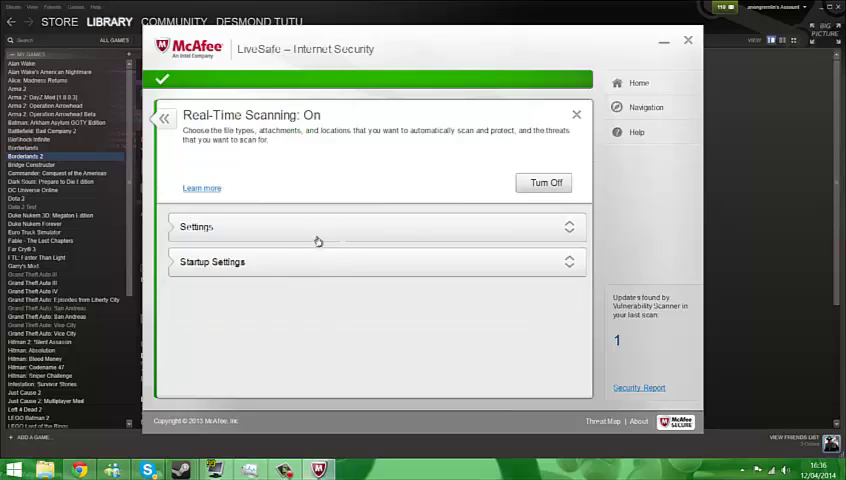
pyautogui.click(544, 184)
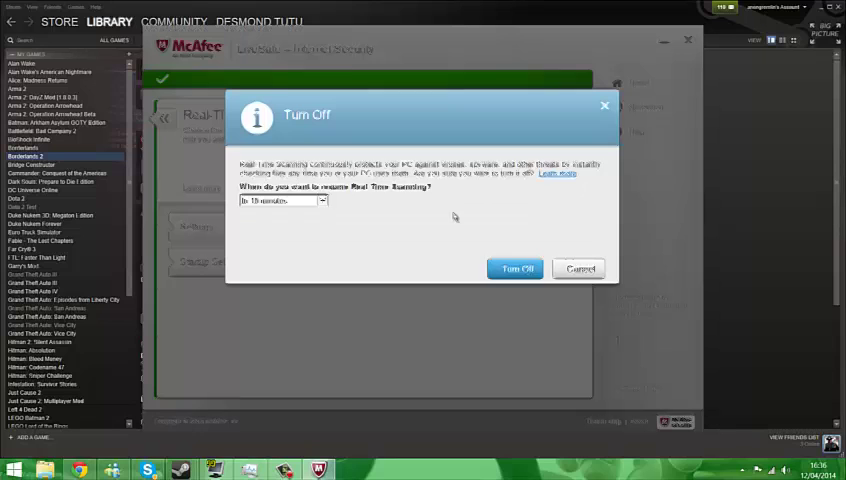
pyautogui.click(498, 268)
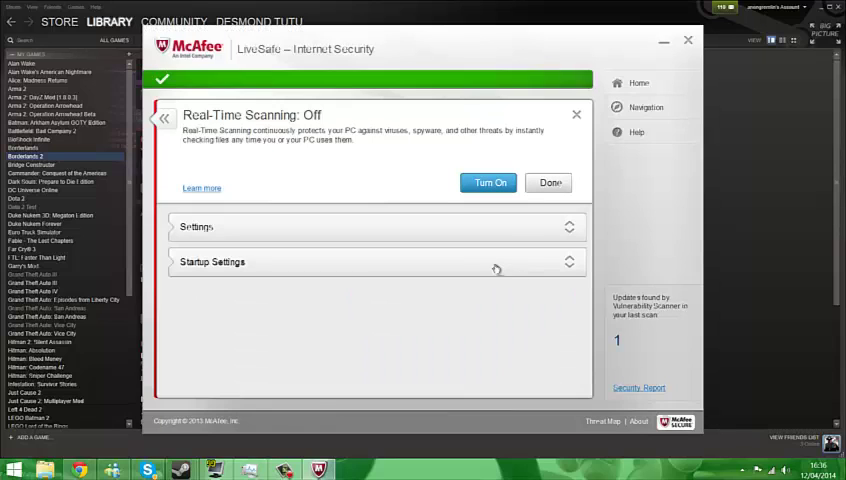
# - Minimize McAfee to return to Steam, then close the Borderlands 2 launcher without saving settings
pyautogui.click(667, 40)
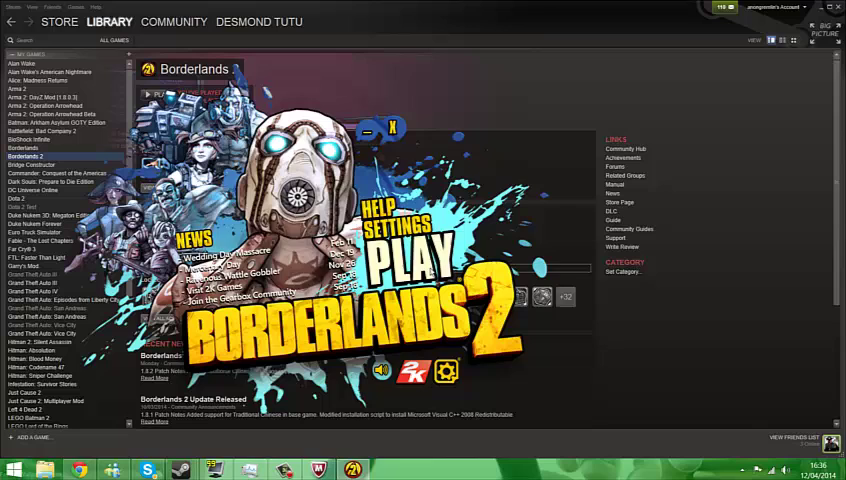
pyautogui.press('Escape')
pyautogui.click(428, 270)
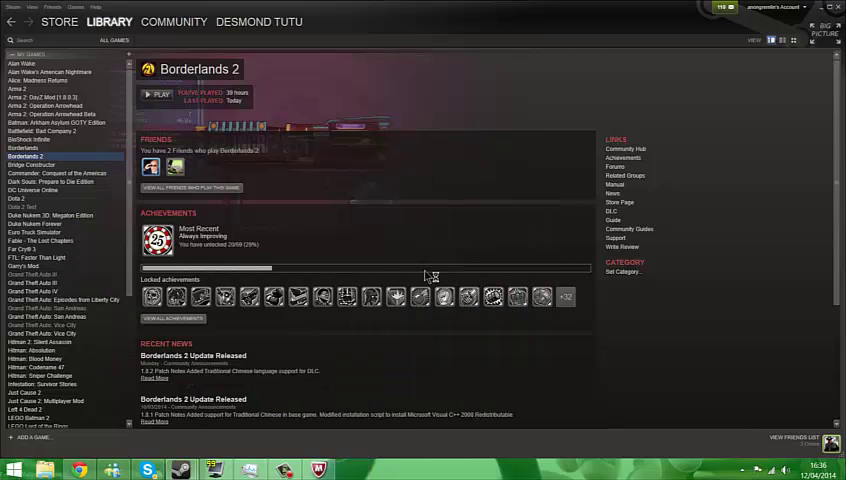